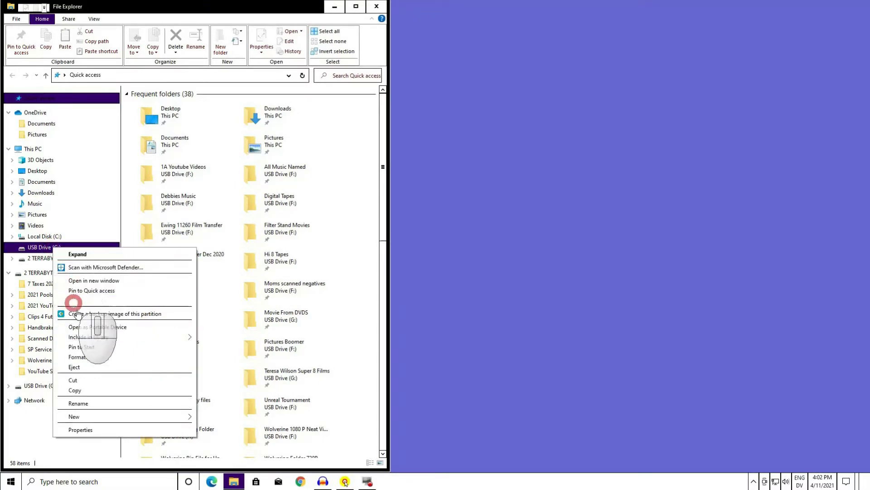
Check the capacity of USB Drive (G:) in its format settings, and close them without formatting
click(92, 356)
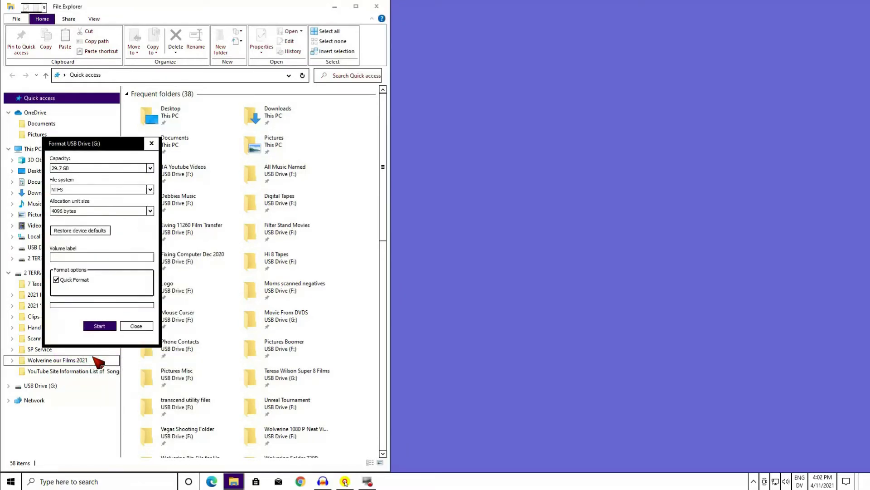
click(74, 162)
click(151, 144)
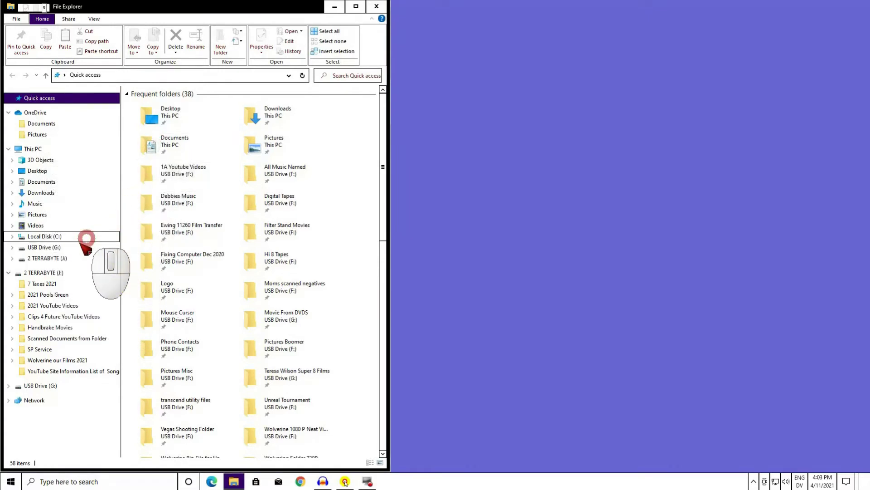
Check the capacity of the 2 TERRABYTE (J:) drive in its format settings, and close them without formatting
right_click(47, 262)
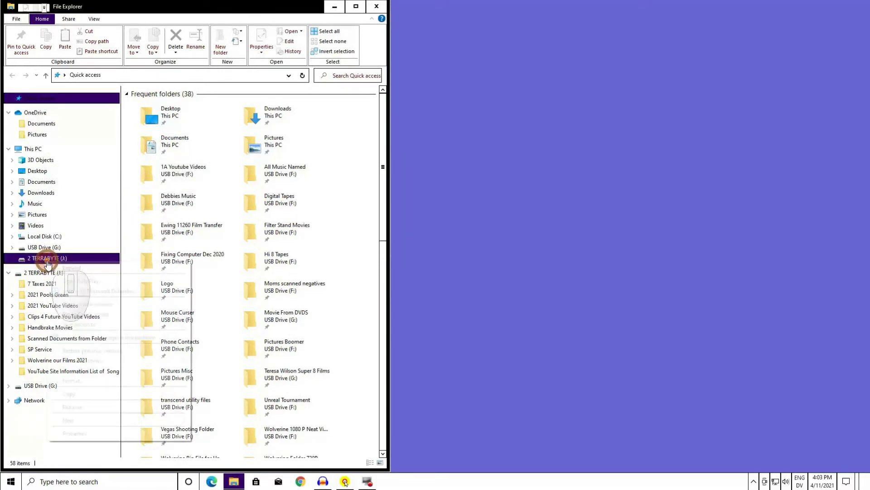
click(94, 380)
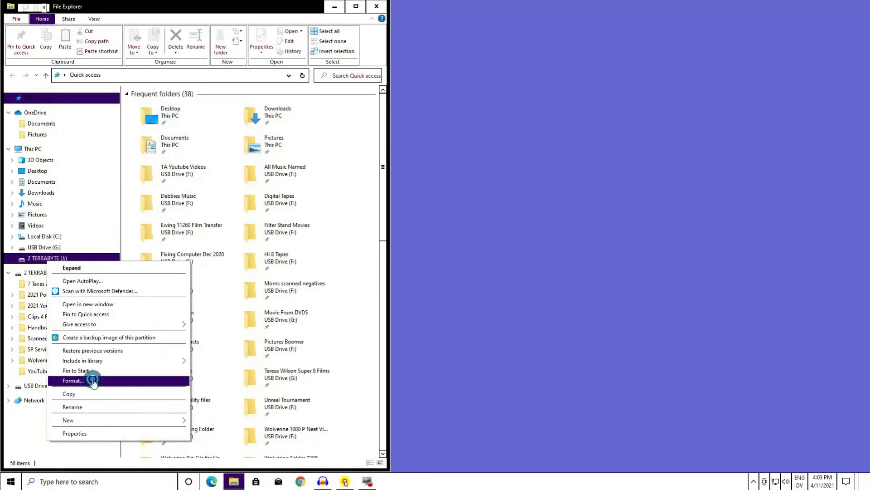
click(105, 180)
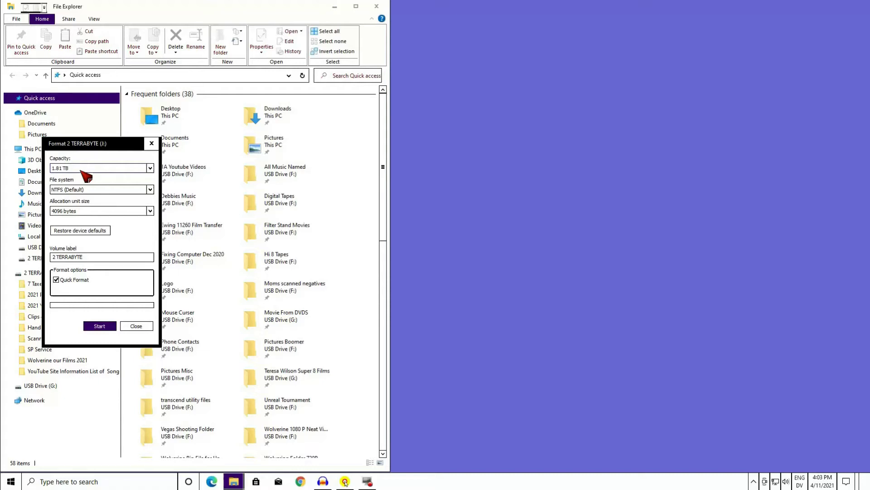
click(151, 143)
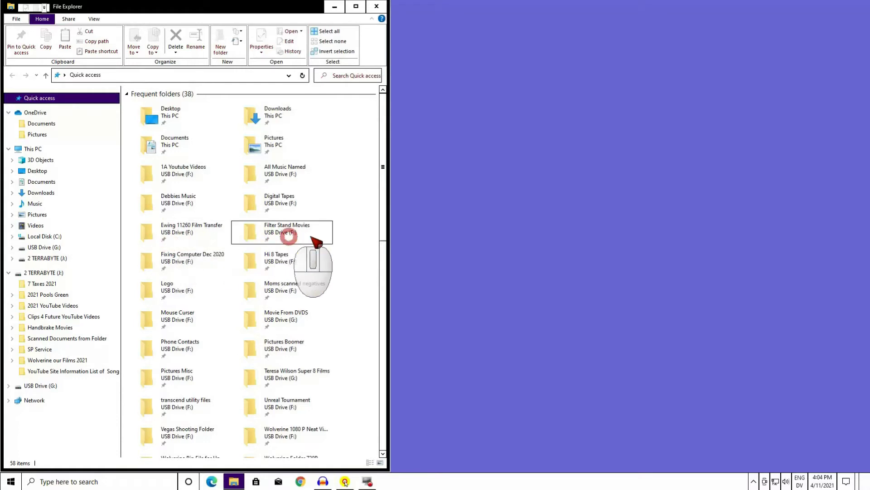
Safely eject the Silicon-Power external drive, 2 TERRABYTE (J:), from the computer
click(754, 482)
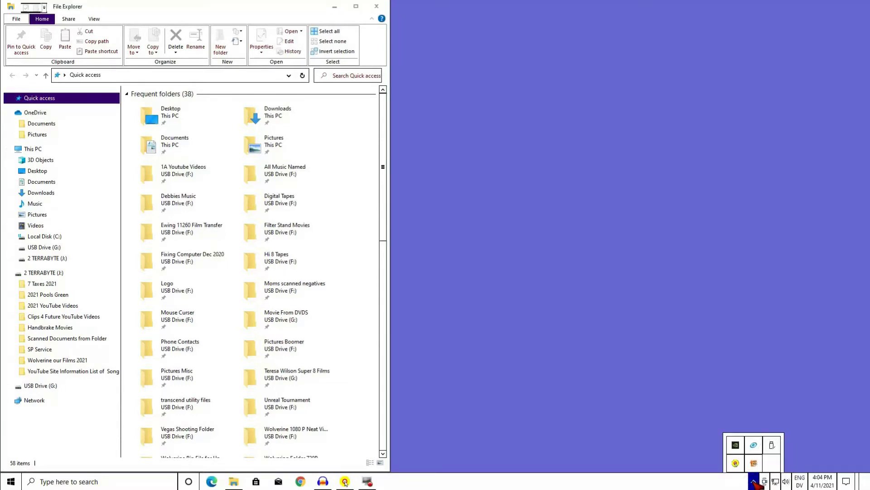
click(774, 444)
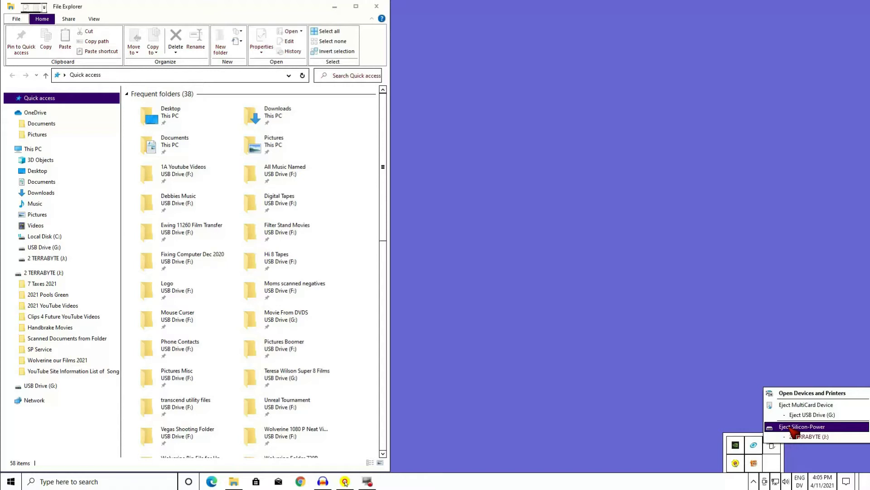
click(794, 431)
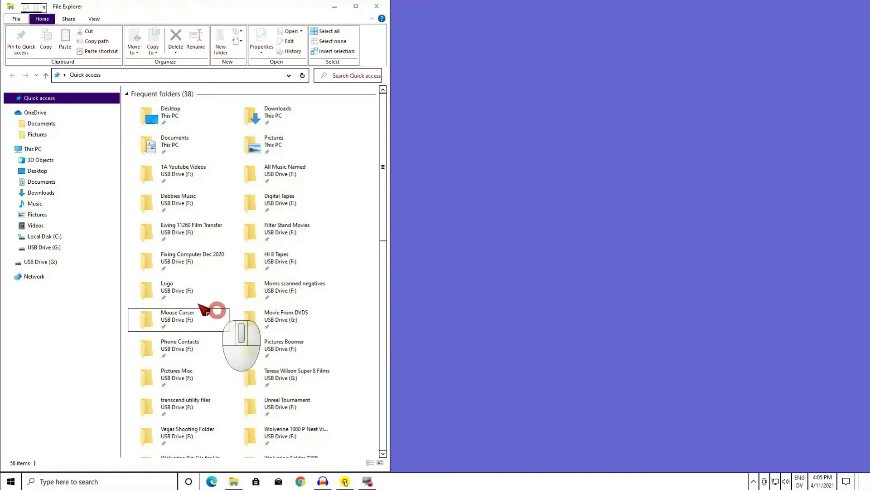
Open the format settings for USB Drive (G:) and set the file system to FAT32 (Default)
right_click(57, 249)
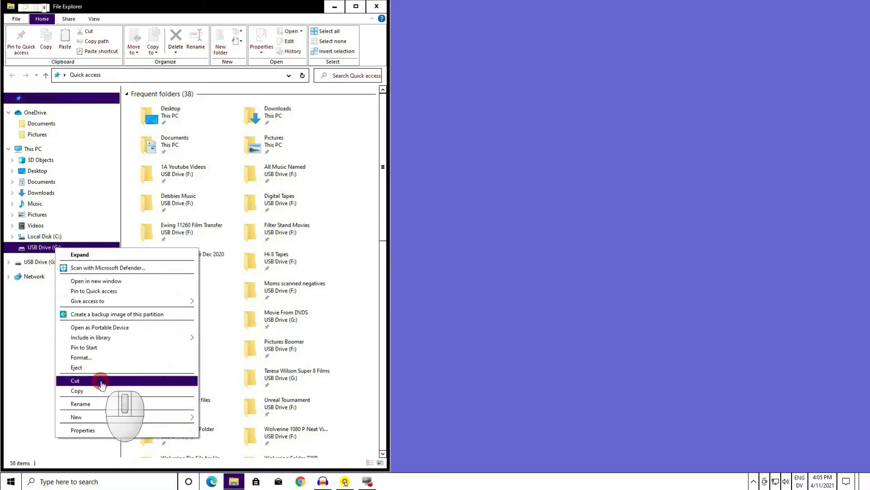
click(104, 359)
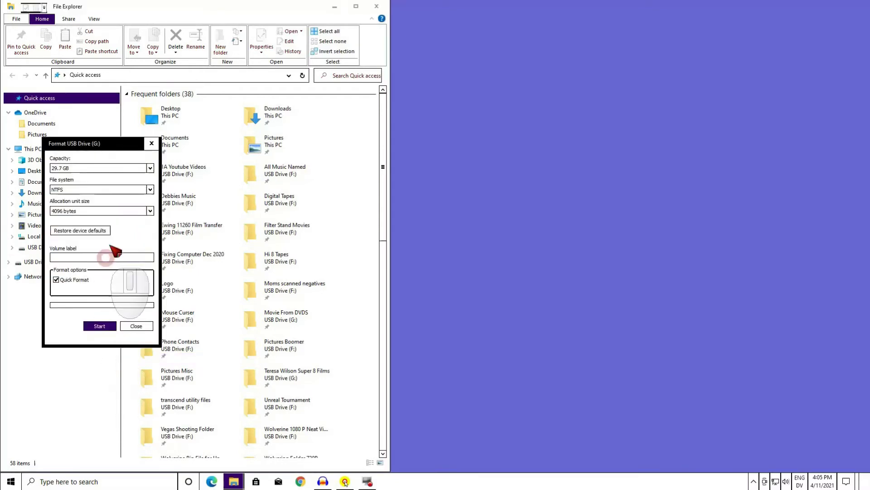
click(150, 189)
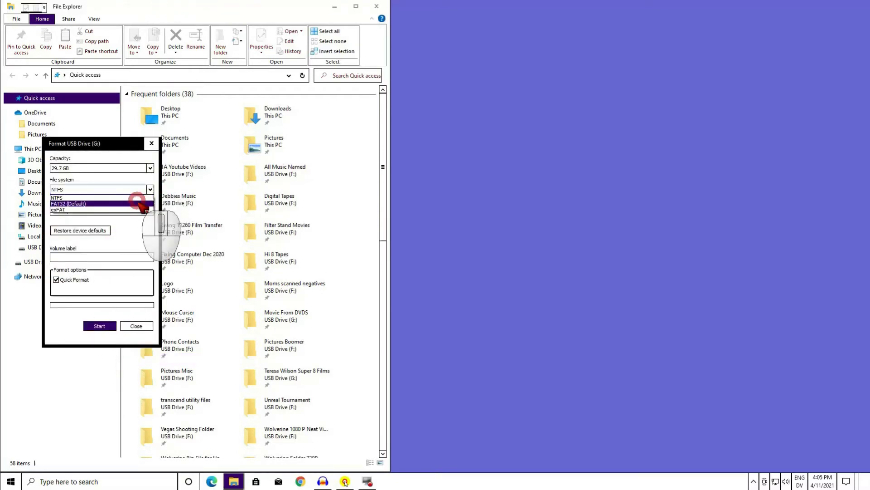
click(138, 203)
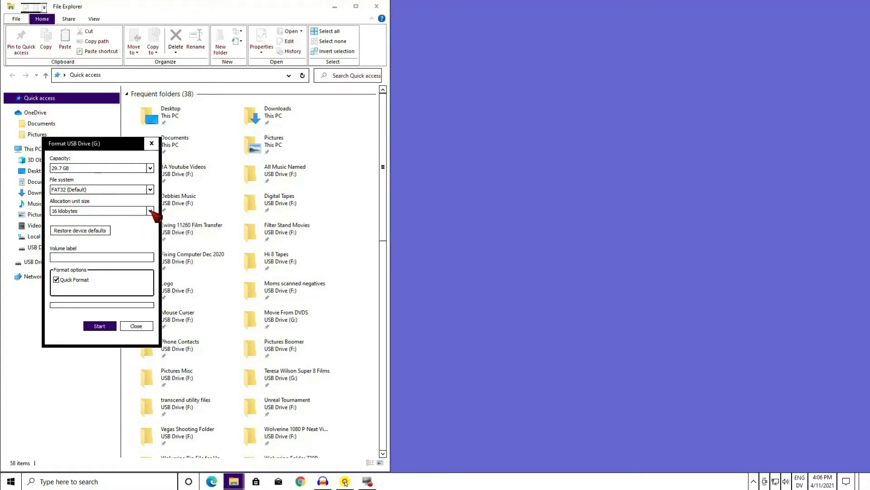
Set the allocation unit size for drive G: to 32 kilobytes
click(150, 211)
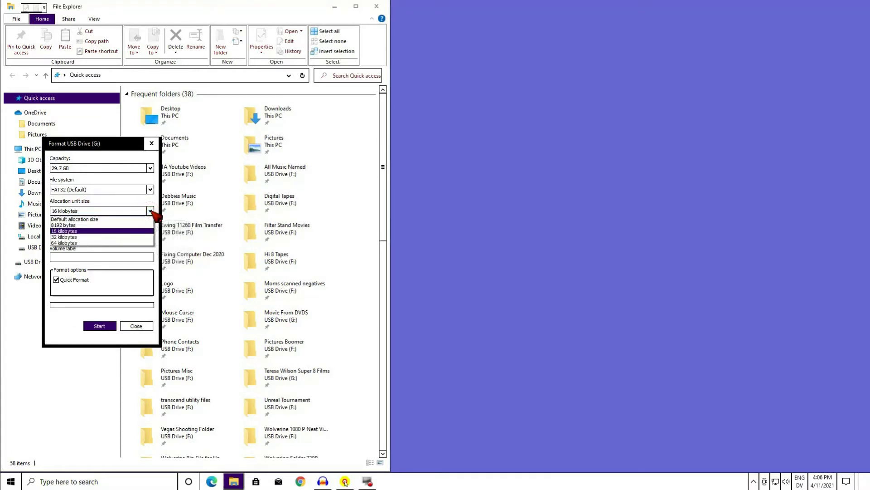
click(101, 219)
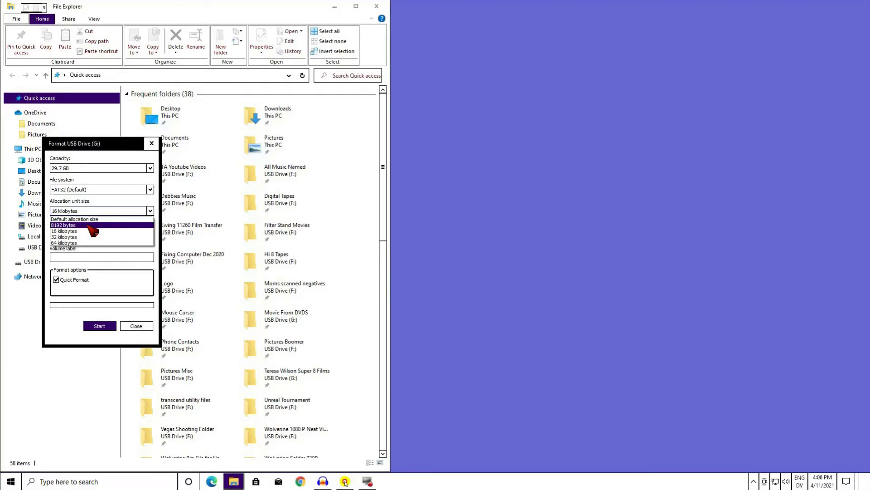
click(83, 244)
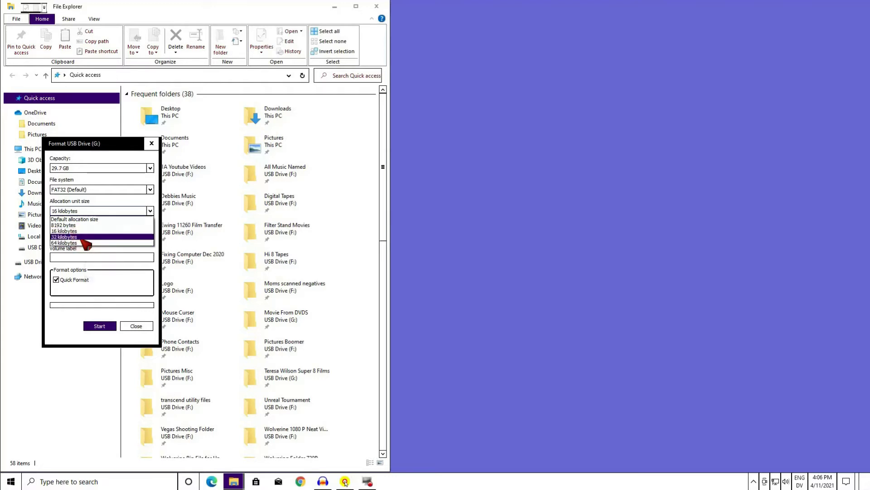
click(85, 240)
click(88, 238)
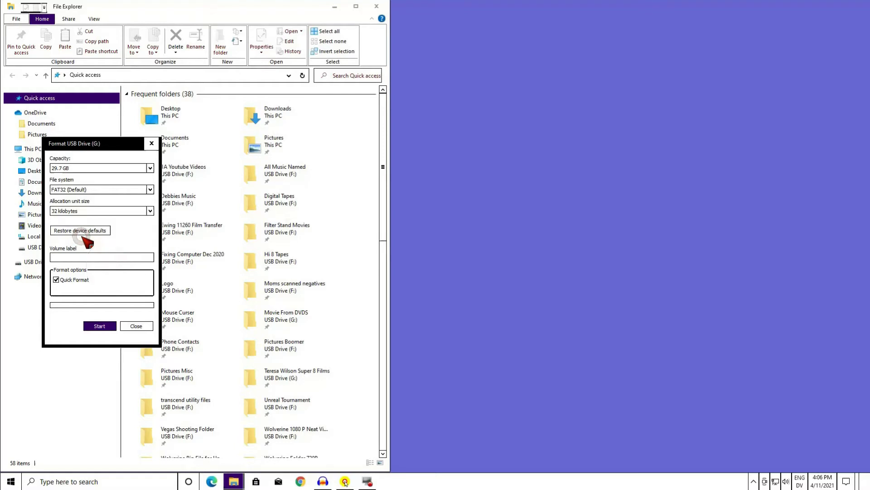
Enter the volume label "Super 8" for drive G:, leaving Quick Format enabled
click(72, 257)
click(70, 257)
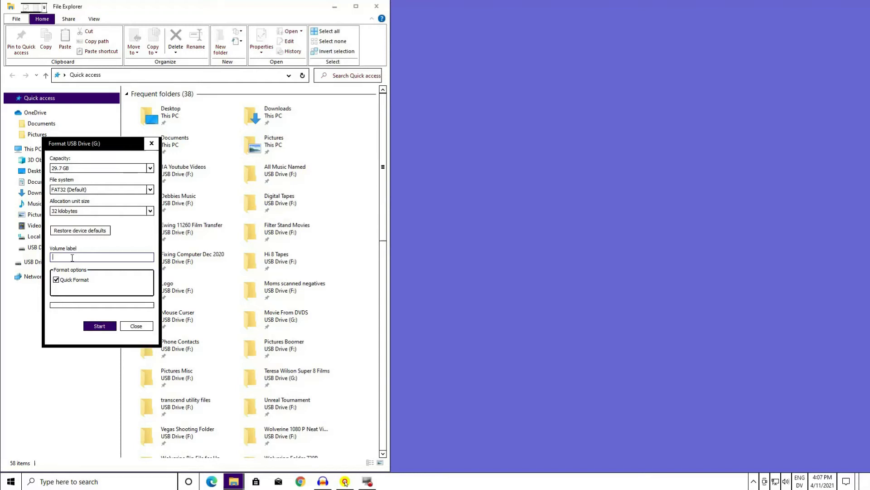
text(Super 8)
click(60, 276)
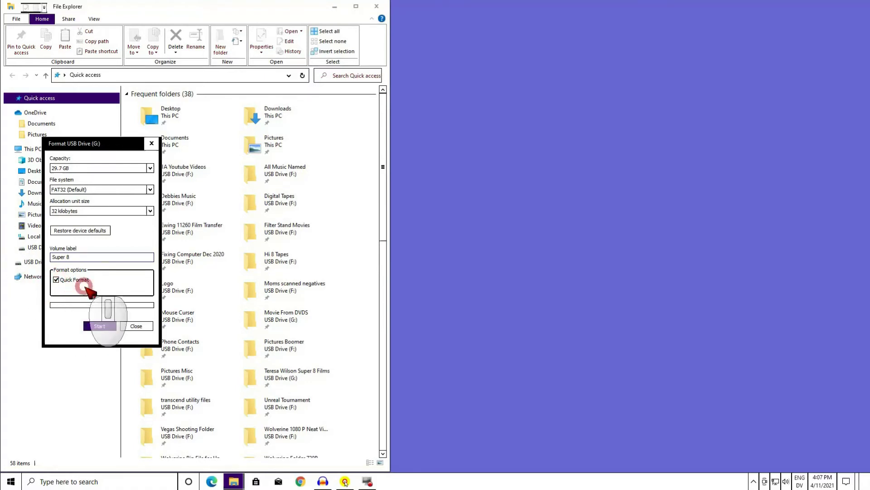
Run the quick format on drive G:, accepting the erasure of all its data
click(104, 325)
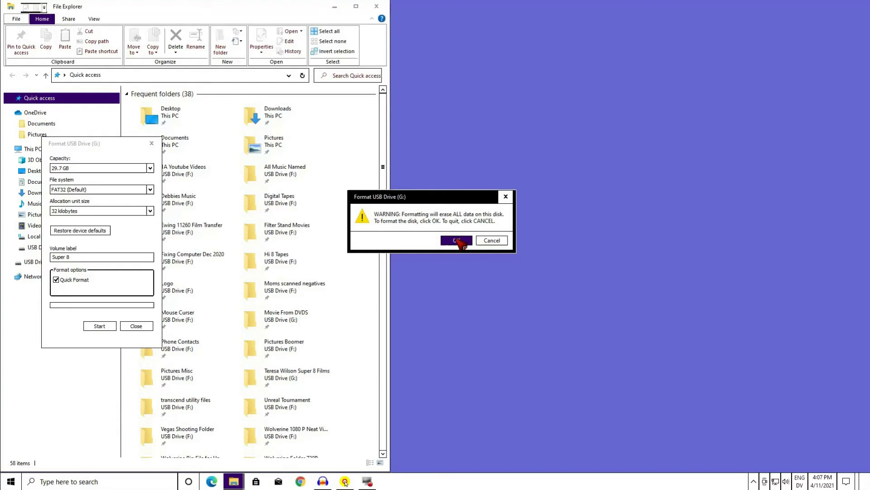
click(456, 240)
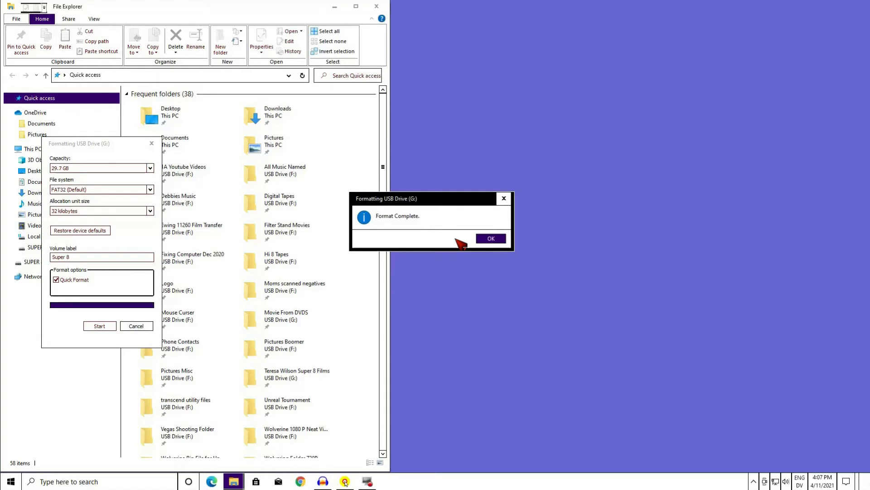
click(489, 240)
click(489, 239)
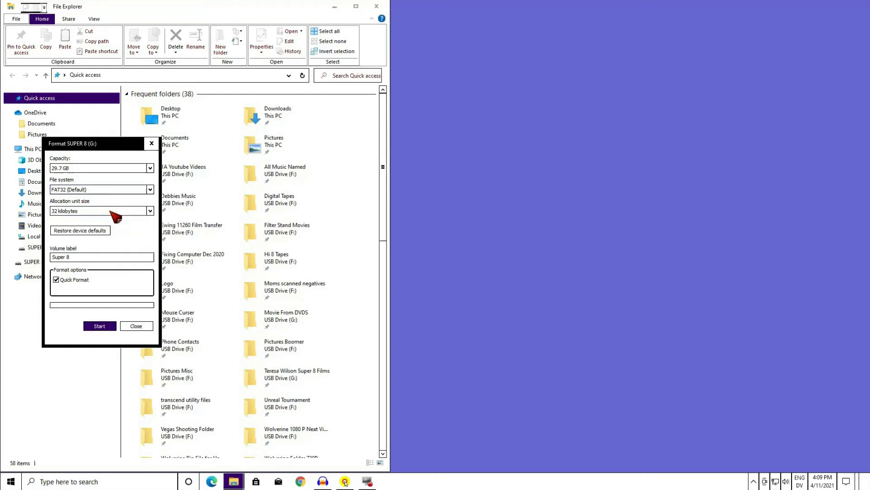
Start a full format of the SUPER 8 (G:) card with Quick Format turned off
click(82, 257)
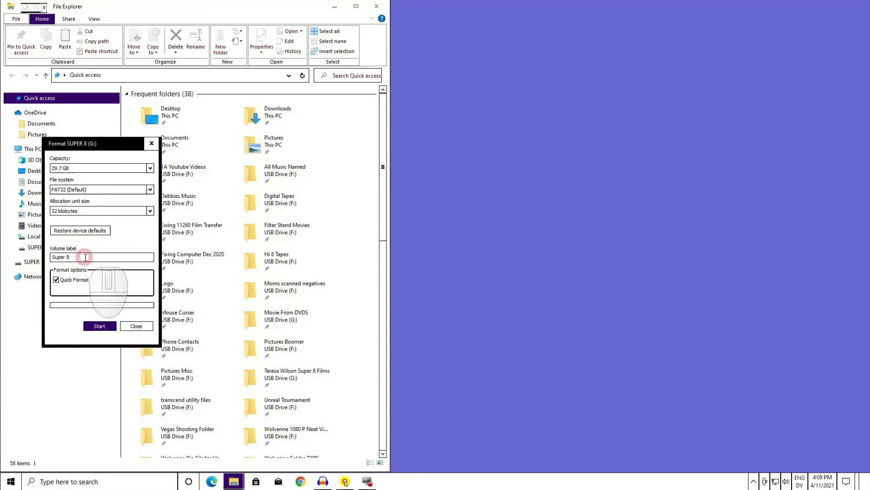
click(92, 255)
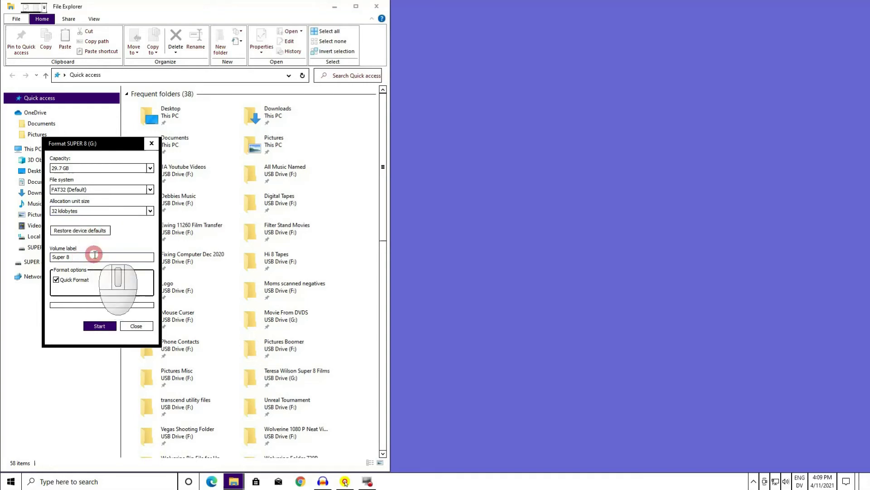
click(55, 279)
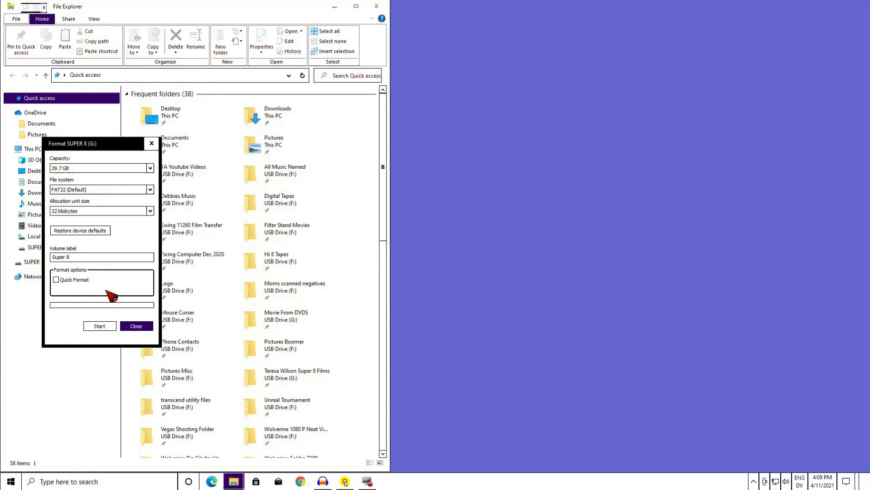
click(100, 326)
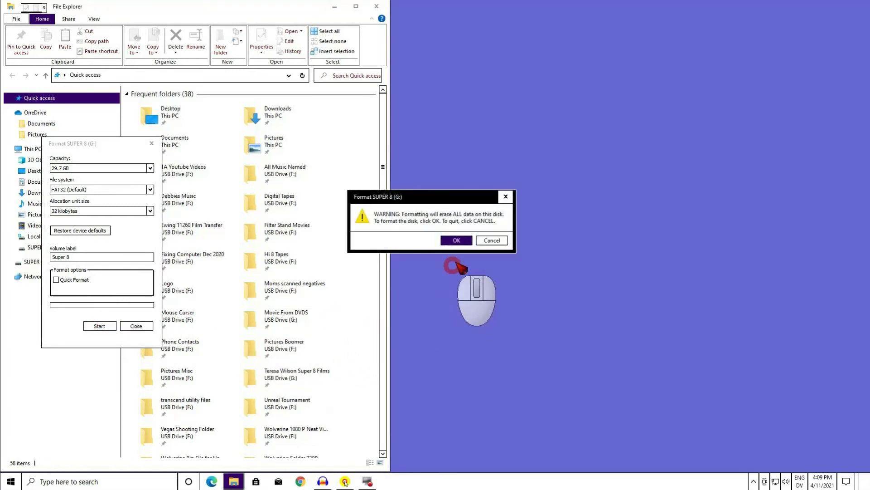
click(456, 241)
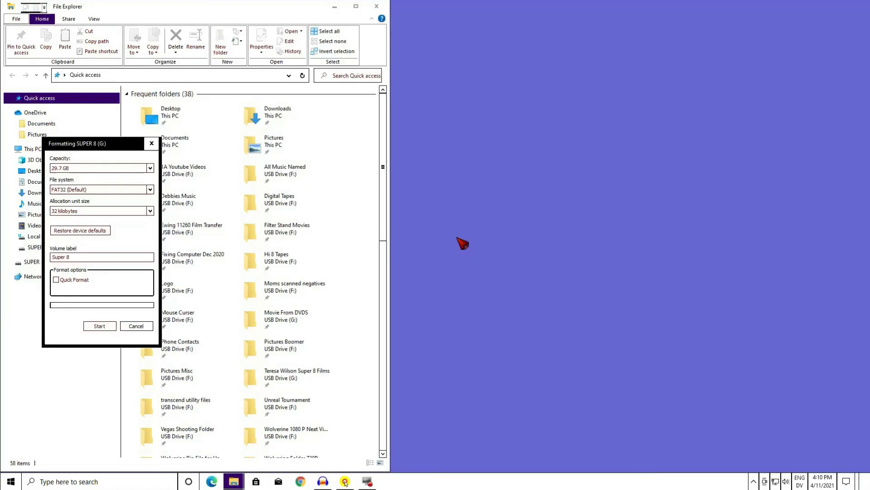
Cancel the running format and close both the Format dialog and File Explorer
click(149, 136)
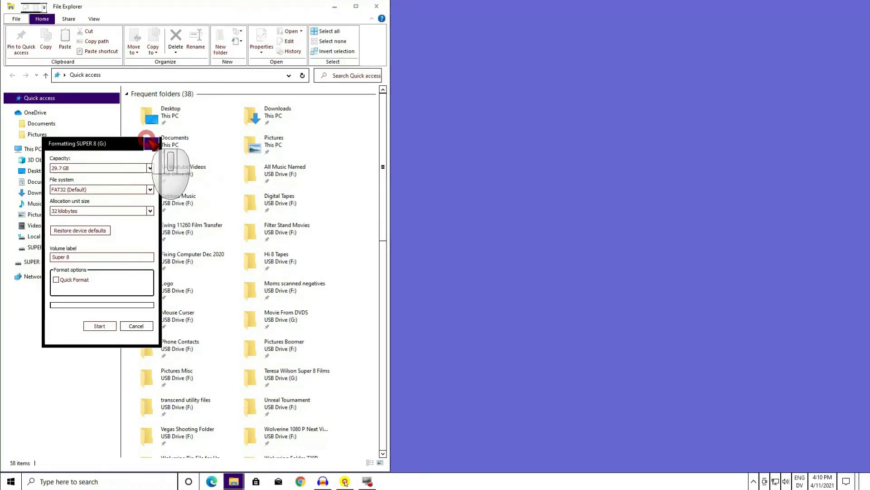
click(376, 7)
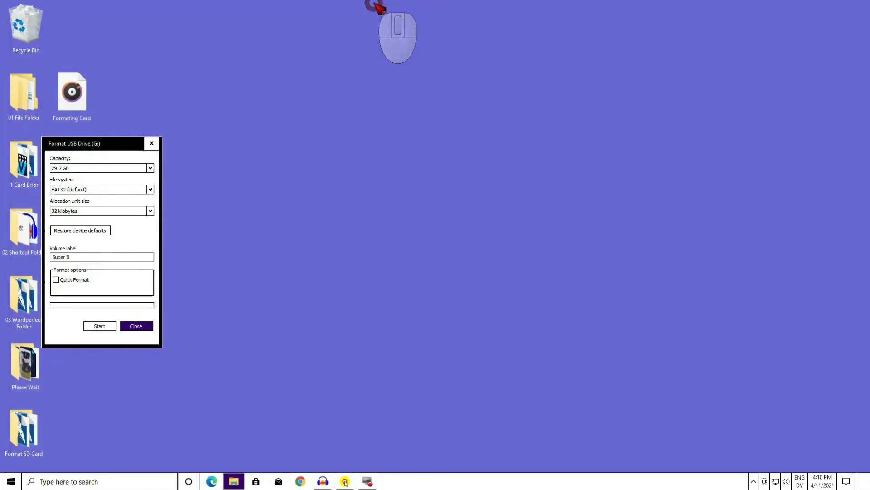
click(152, 142)
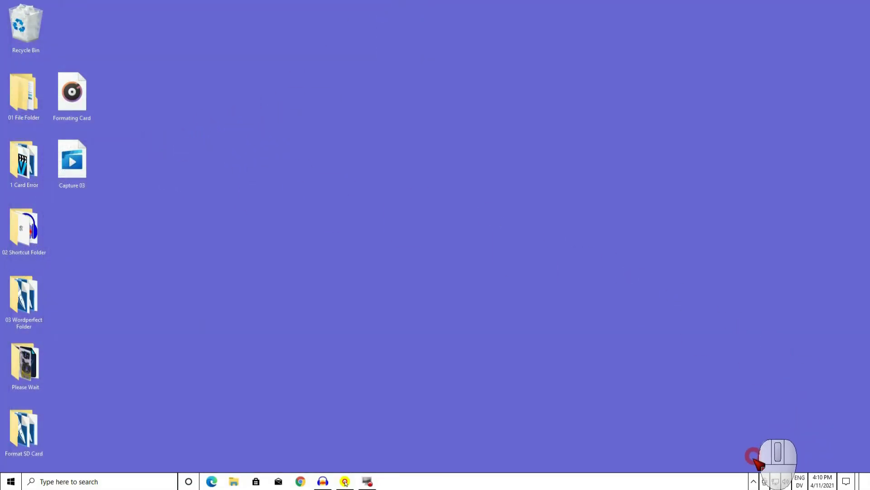
Safely eject the MultiCard Device holding the SUPER 8 (G:) card
click(753, 481)
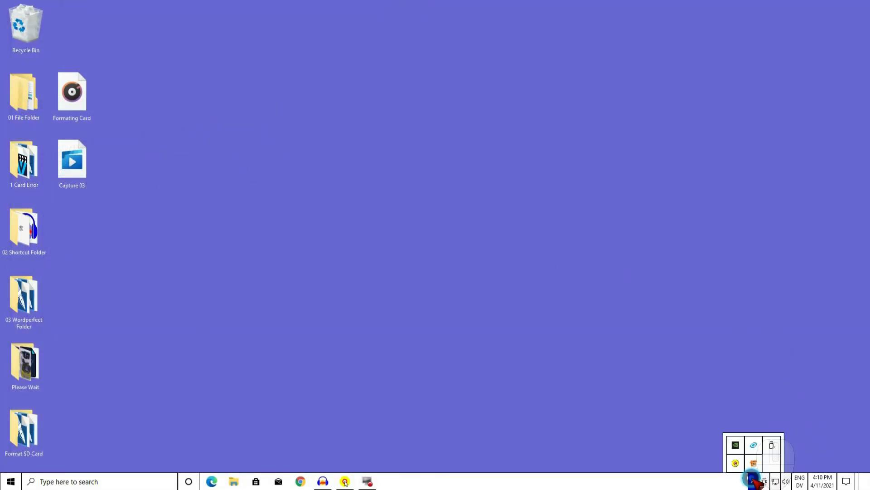
right_click(773, 447)
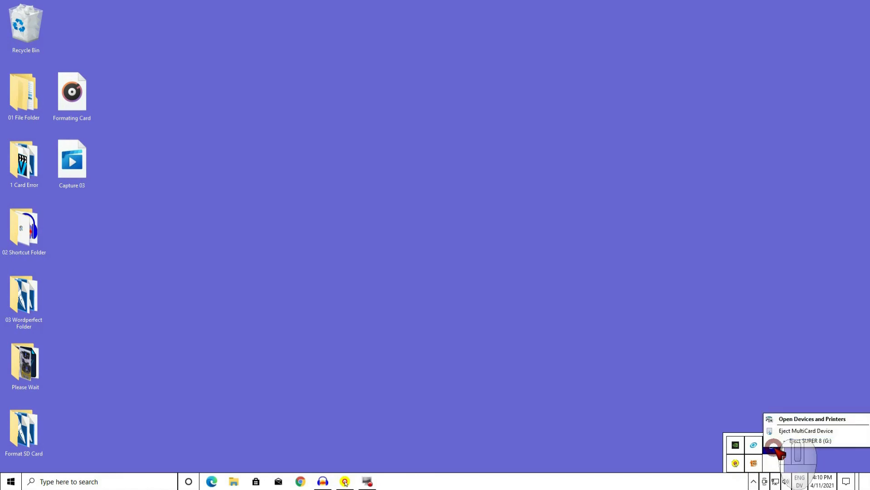
click(798, 431)
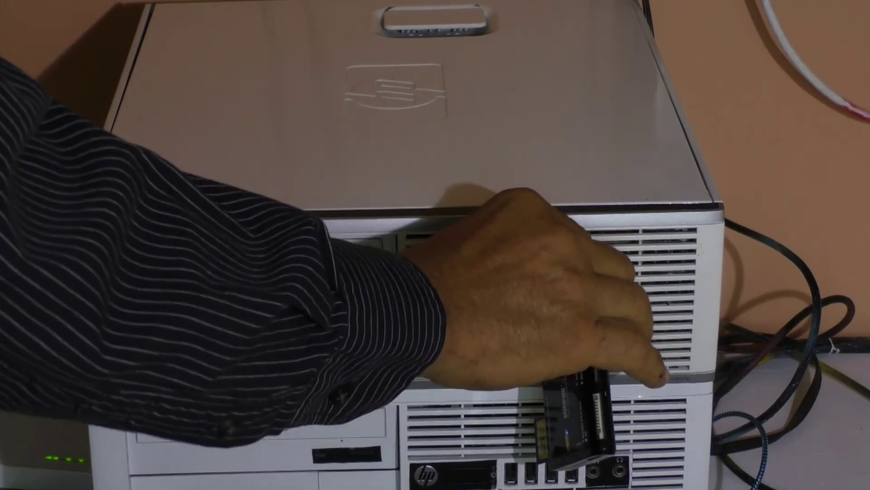